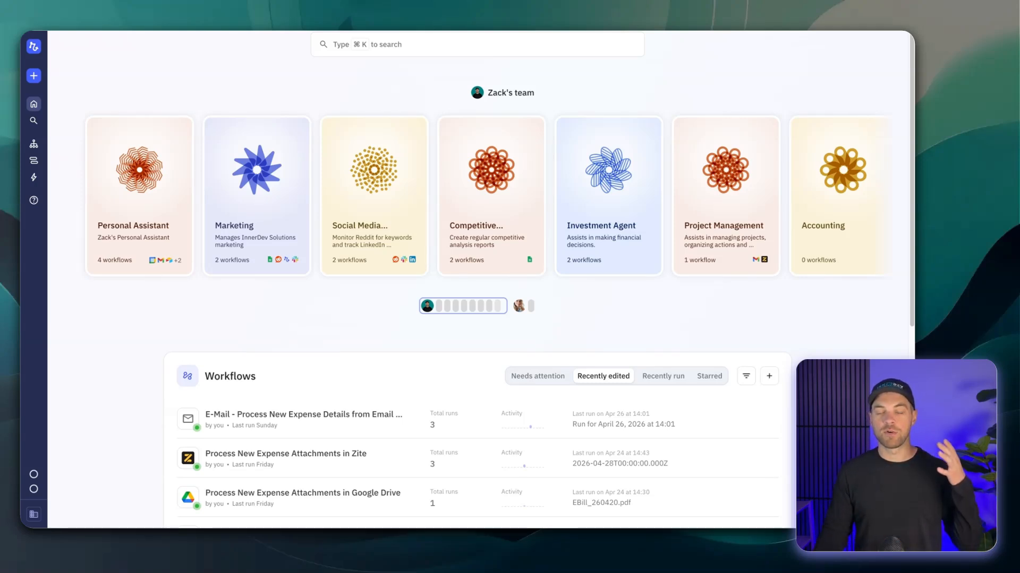
- Open the Accounting agent from the team's row of agents
scroll(831, 259, "right", 3)
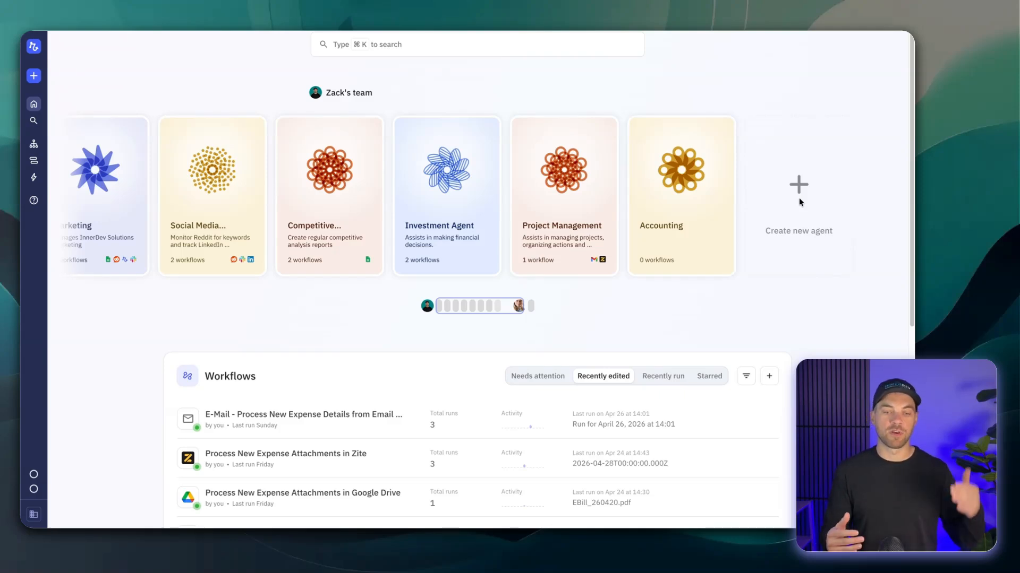
left_click(681, 175)
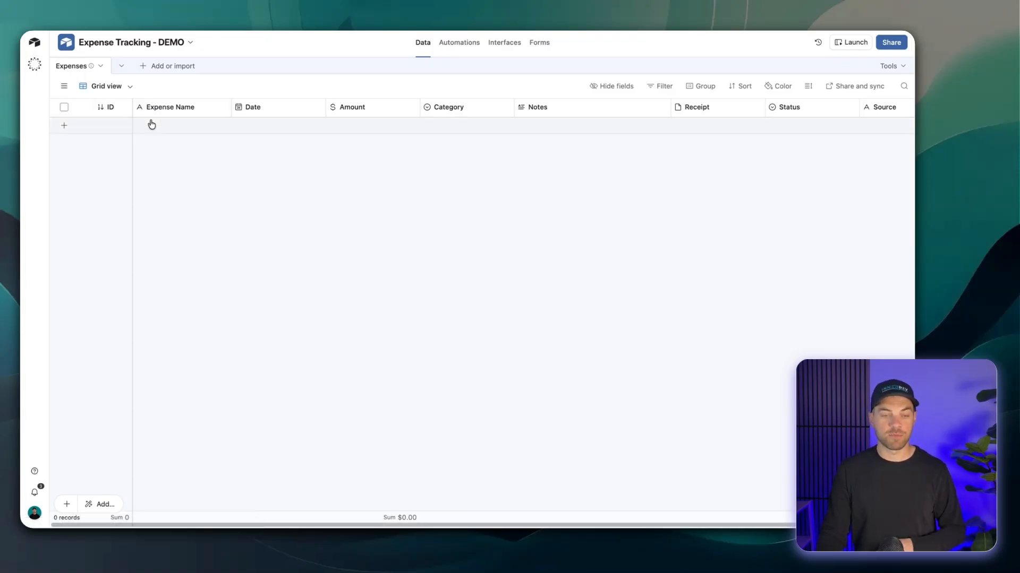
- Look over all the columns of the Expenses table in the Airtable base Expense Tracking - DEMO
scroll(196, 113, "right", 2)
scroll(196, 113, "right", 5)
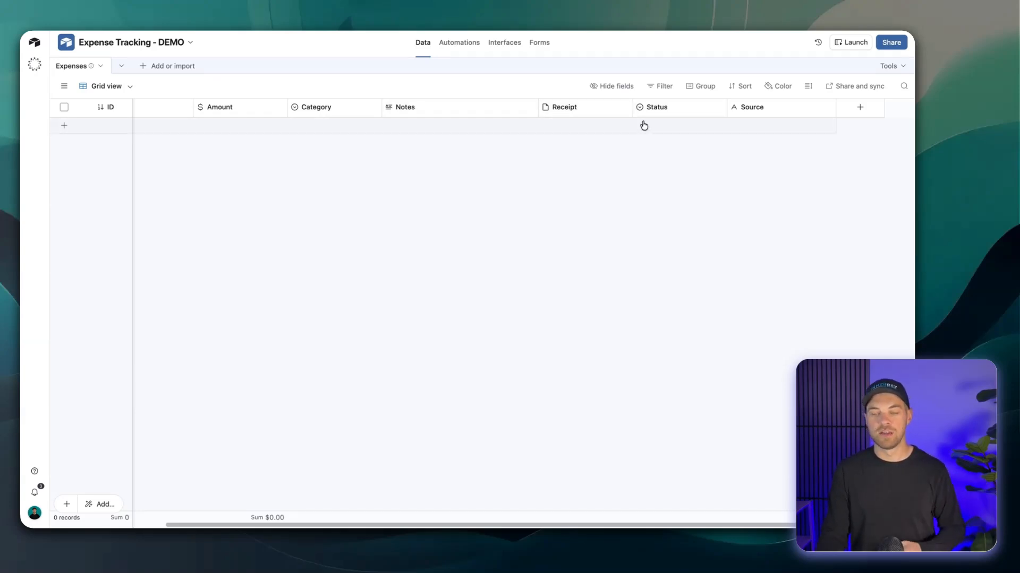
scroll(398, 181, "left", 5)
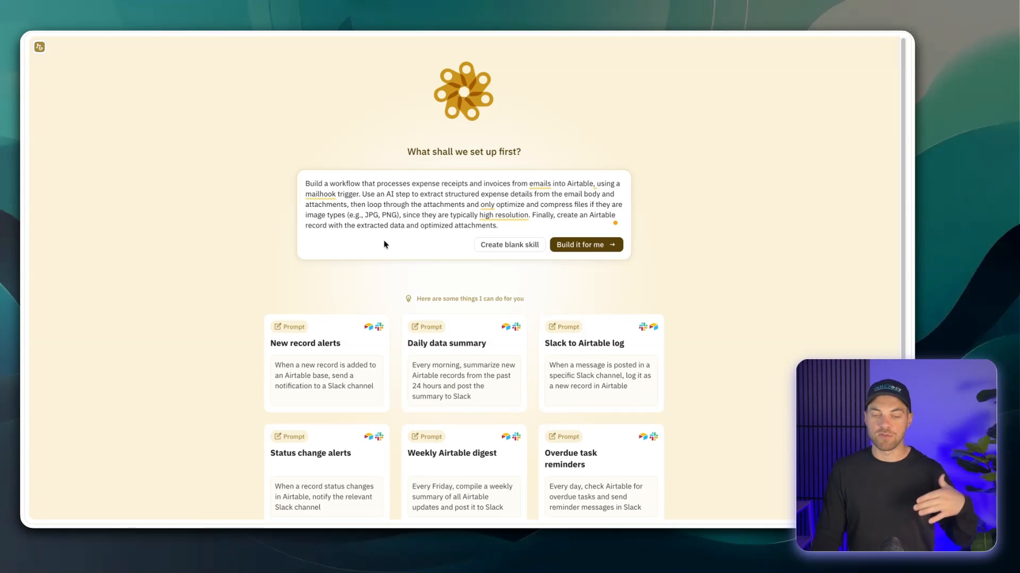
- Submit the prompt to build the email receipt workflow and select the Expenses table of Expense Tracking - DEMO for storing records
left_click(563, 252)
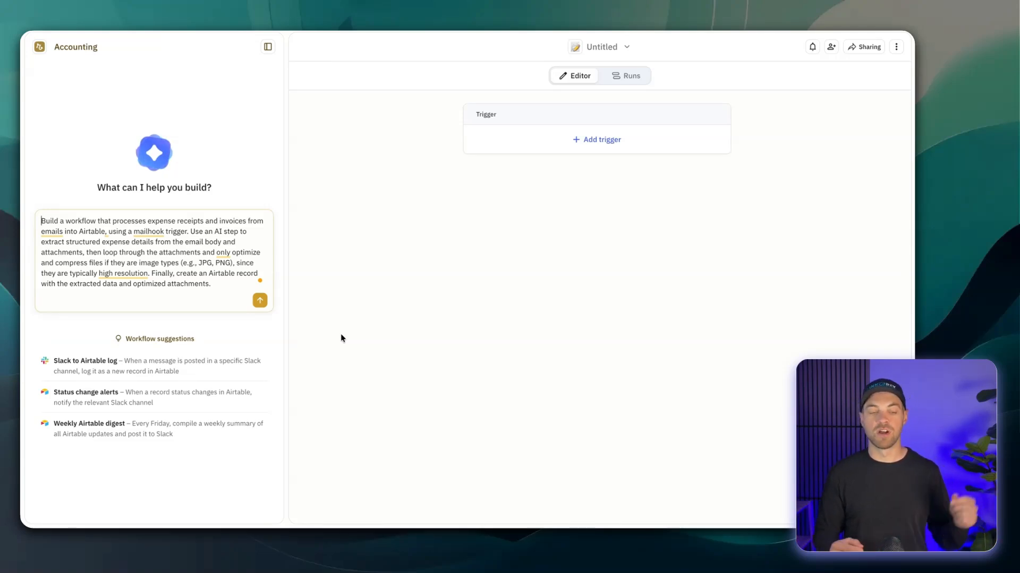
left_click(260, 300)
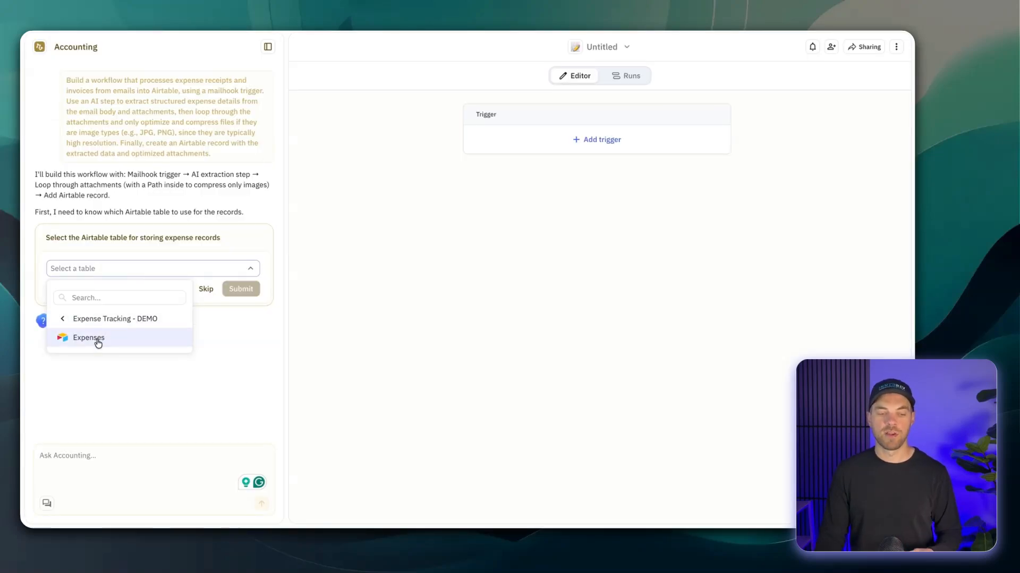
left_click(90, 338)
left_click(245, 291)
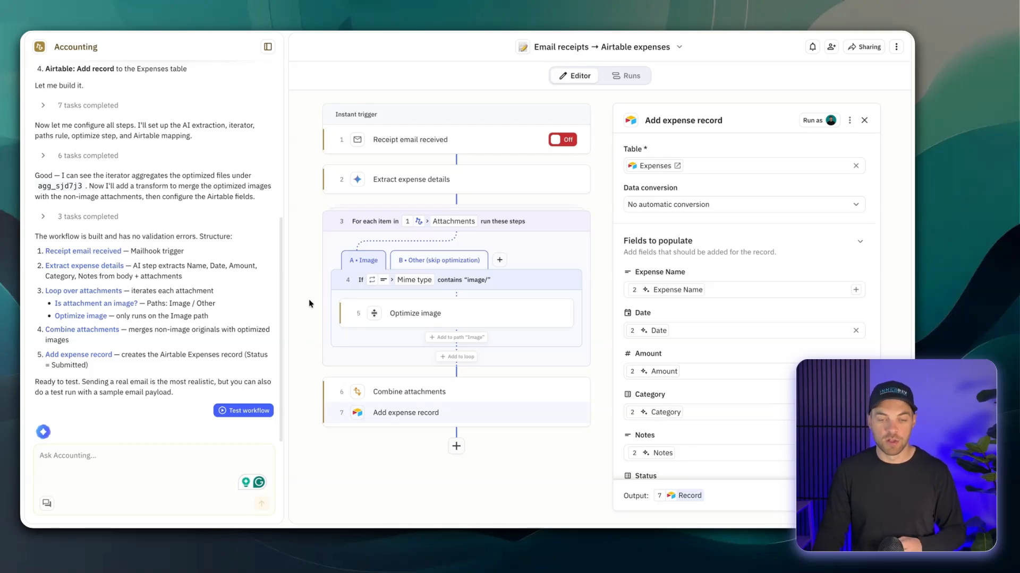
- Set the Extract expense details step's model to Gemini 3 Flash using AI credits instead of the API key
left_click(428, 180)
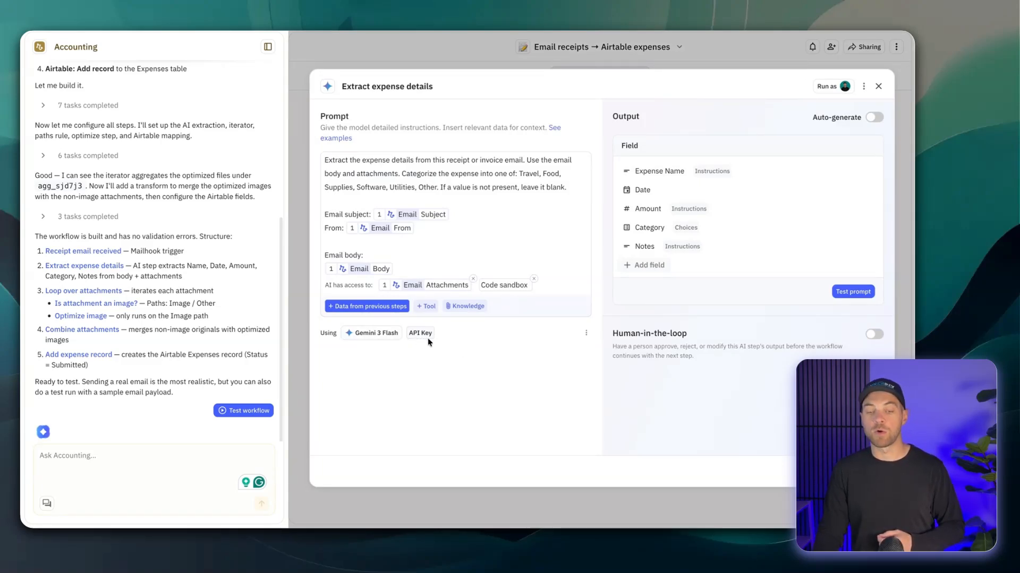
left_click(376, 340)
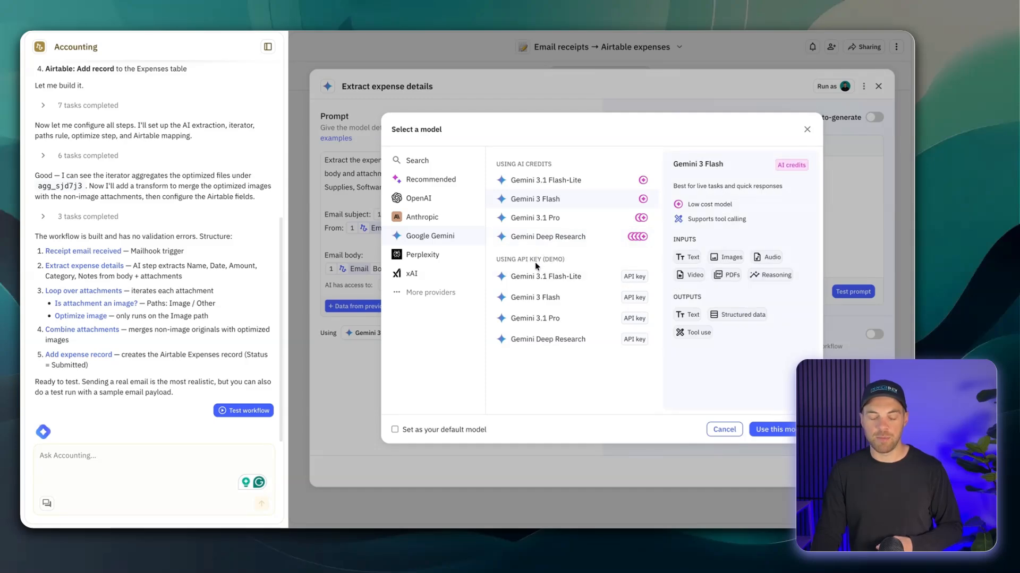
left_click(782, 431)
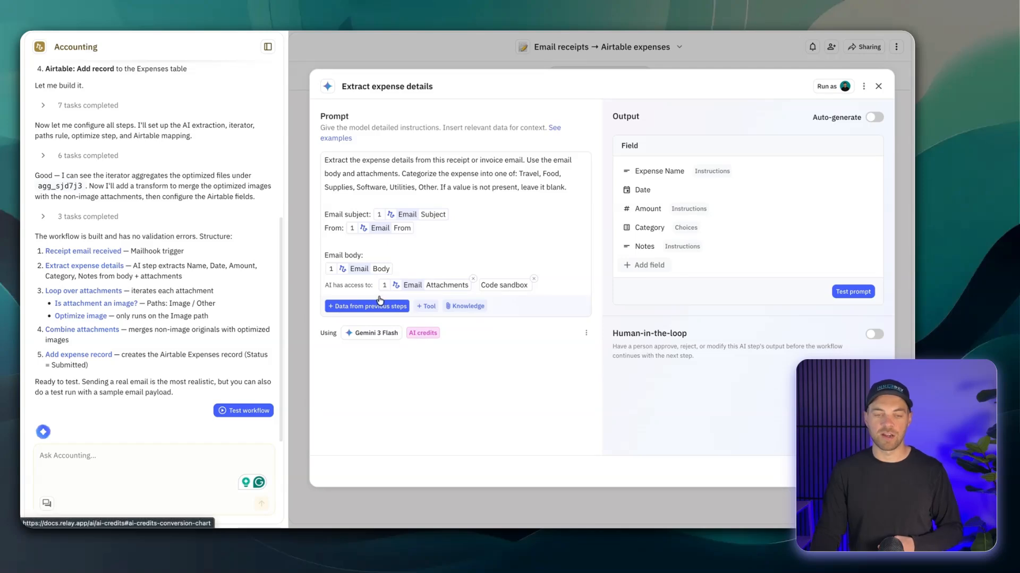
- Check the columns of the Airtable Expenses table against the Extract expense details output fields
left_click(474, 206)
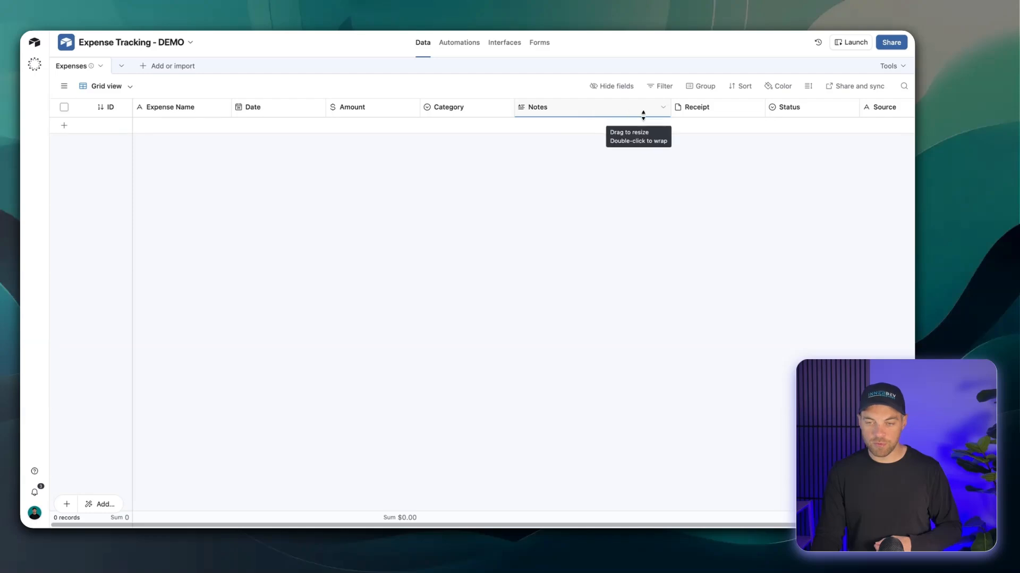
scroll(558, 141, "right", 3)
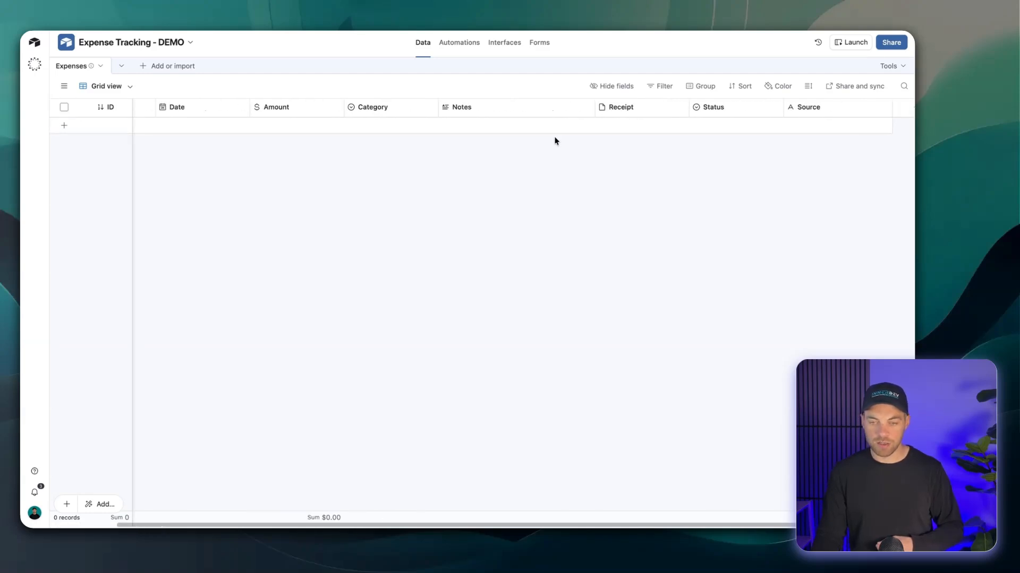
scroll(543, 138, "left", 3)
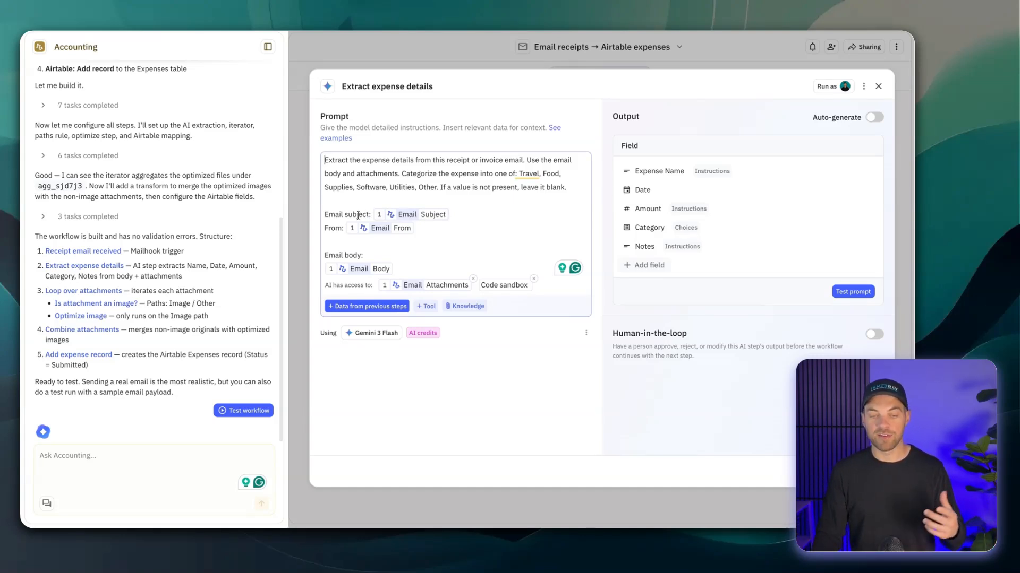
- Remove the email From line from the Extract expense details prompt and close that step's settings
left_click_drag(327, 159, 566, 186)
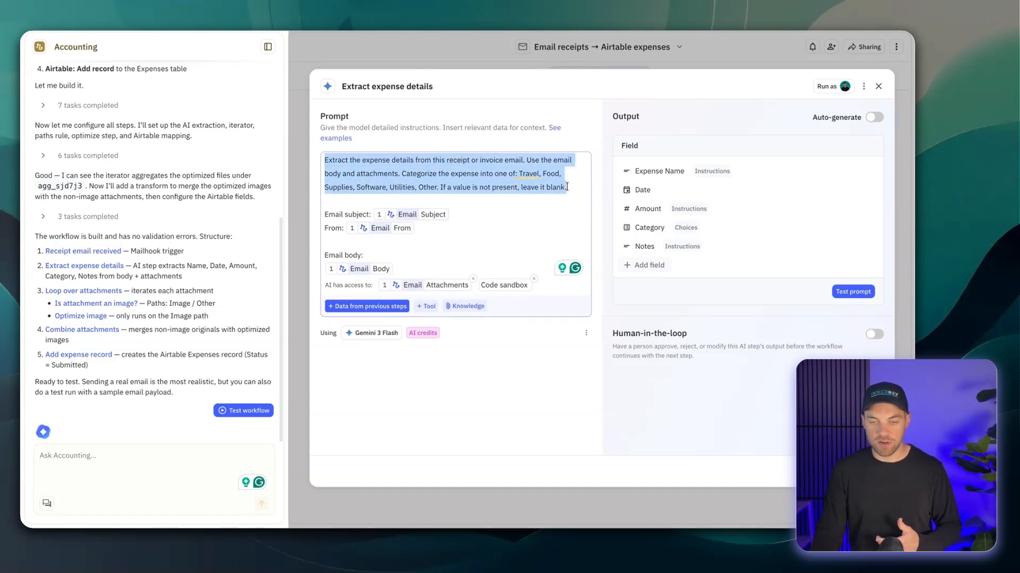
left_click_drag(343, 214, 357, 215)
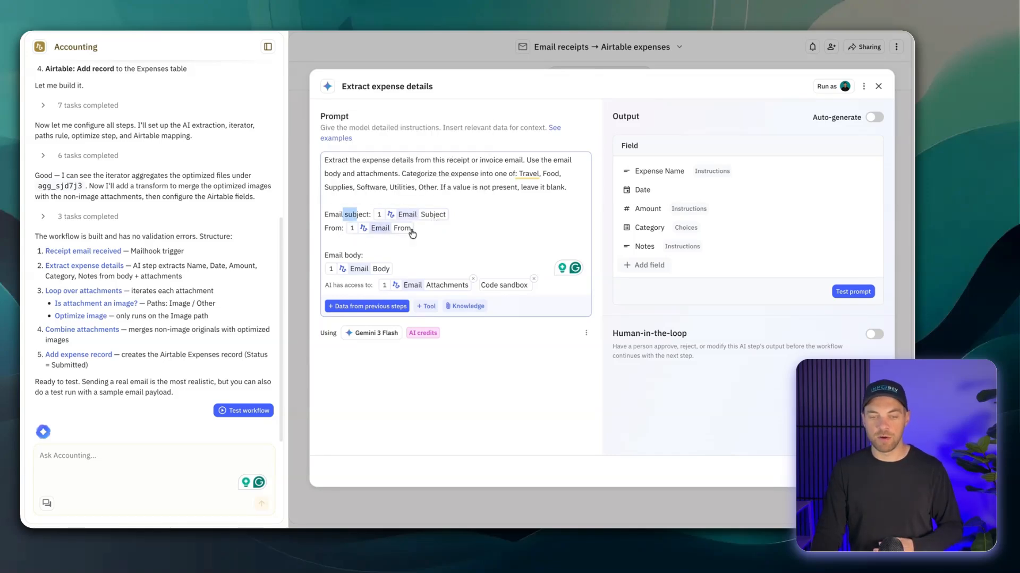
left_click(458, 227)
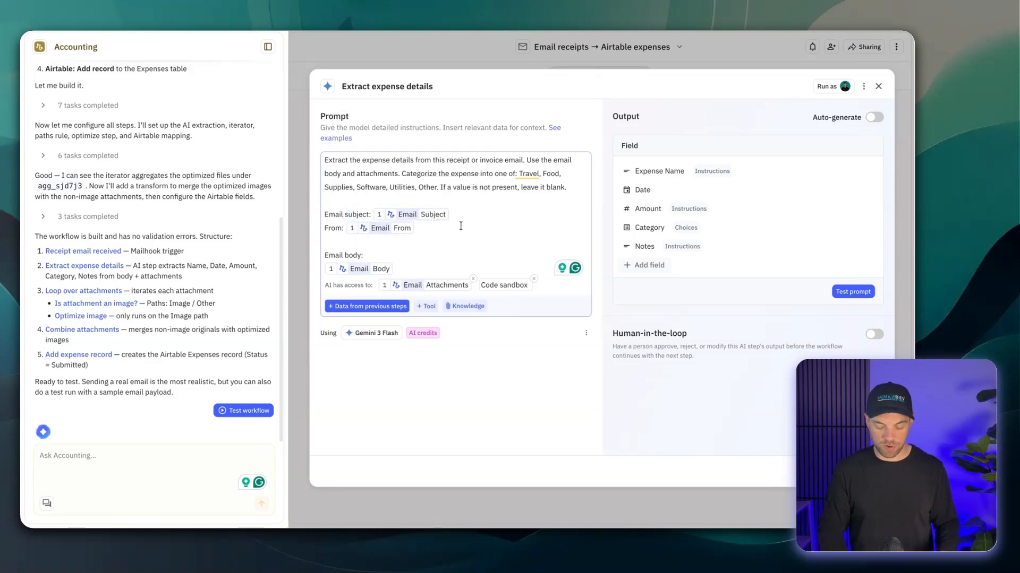
key("BackSpace")
key("BackSpace")
key("BackSpace")
key("BackSpace")
key("BackSpace")
key("BackSpace")
key("BackSpace")
key("BackSpace")
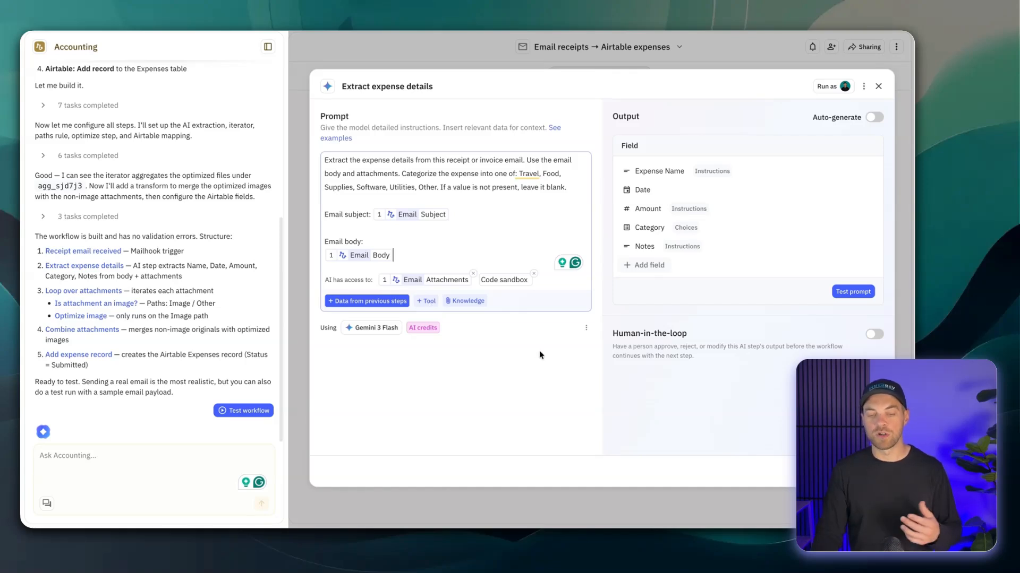
mouse_move(507, 281)
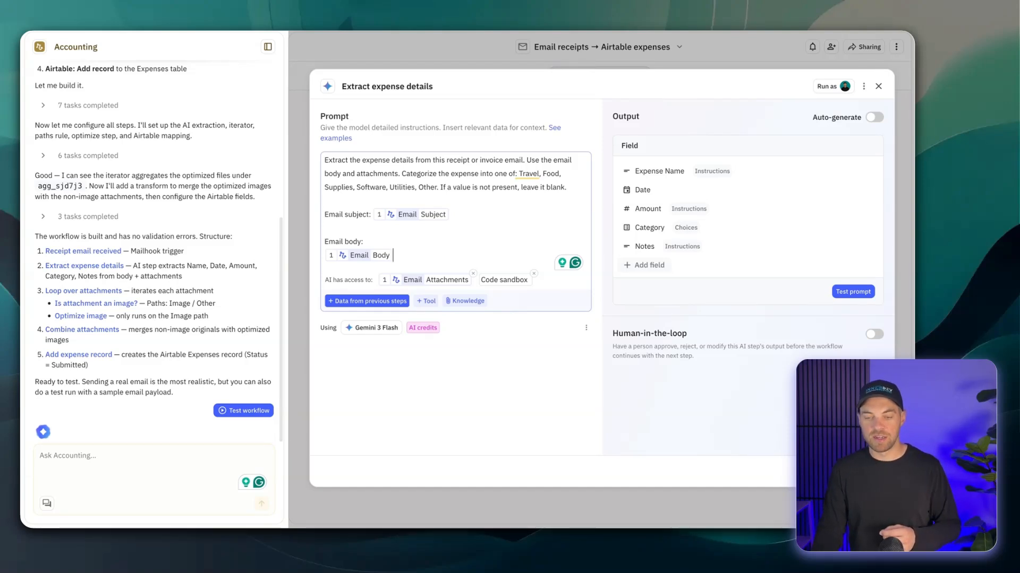
key("Escape")
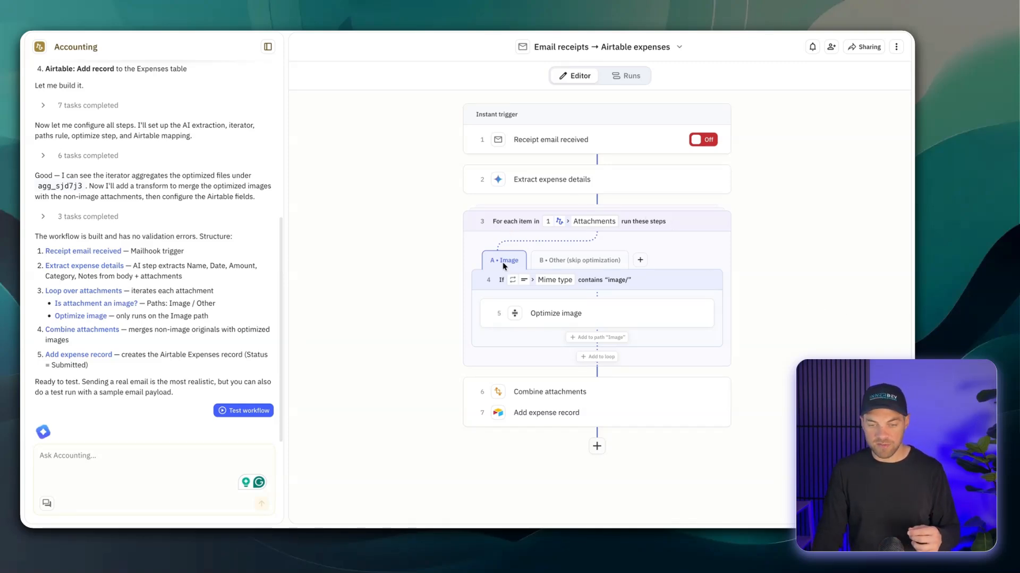
- Examine the settings of the Optimize image and Combine attachments steps and the field mapping in Add expense record
left_click(562, 319)
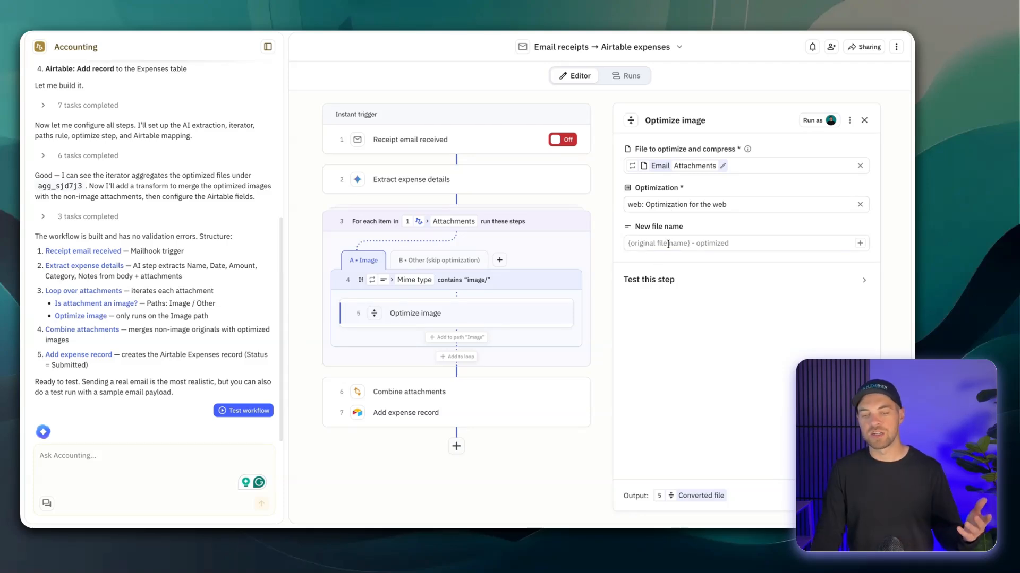
left_click(408, 396)
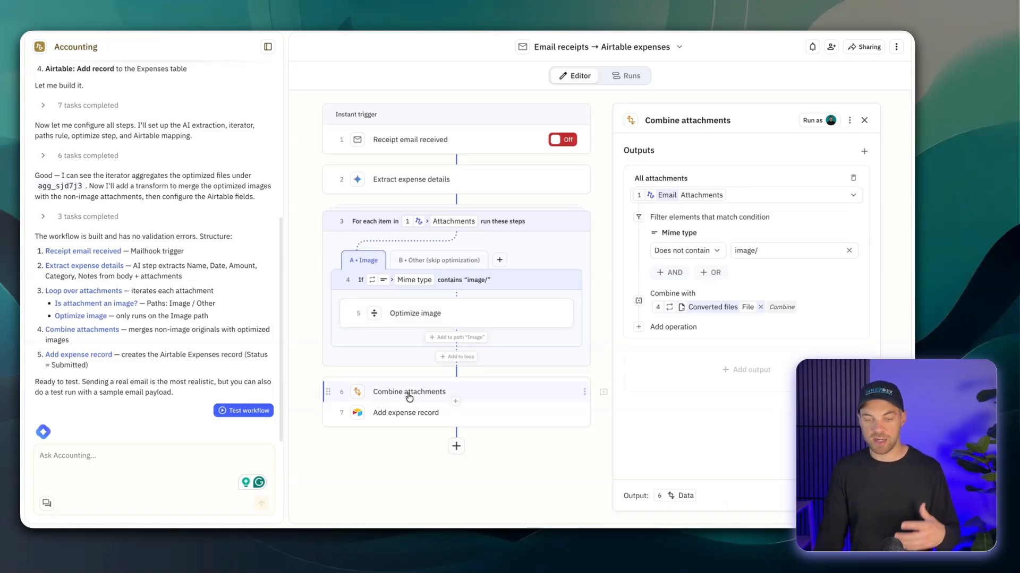
left_click(402, 414)
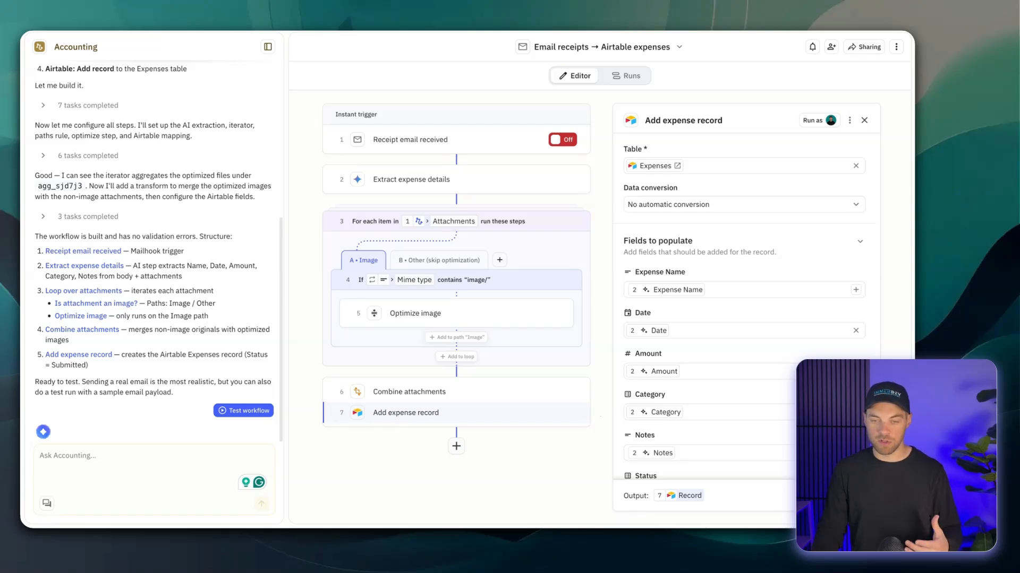
scroll(762, 188, "down", 2)
scroll(762, 188, "up", 2)
scroll(761, 189, "down", 4)
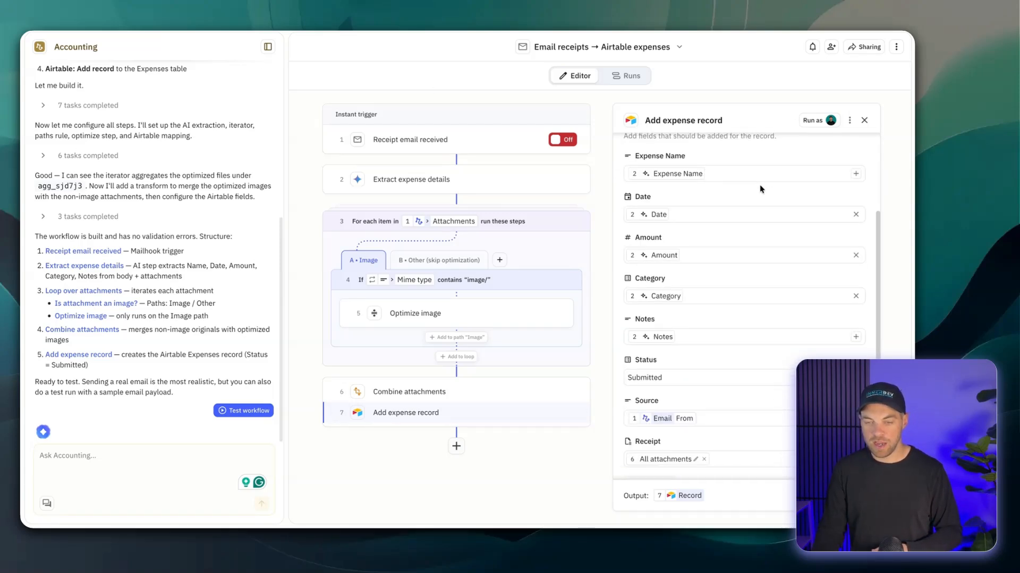
scroll(759, 186, "up", 3)
scroll(756, 186, "down", 1)
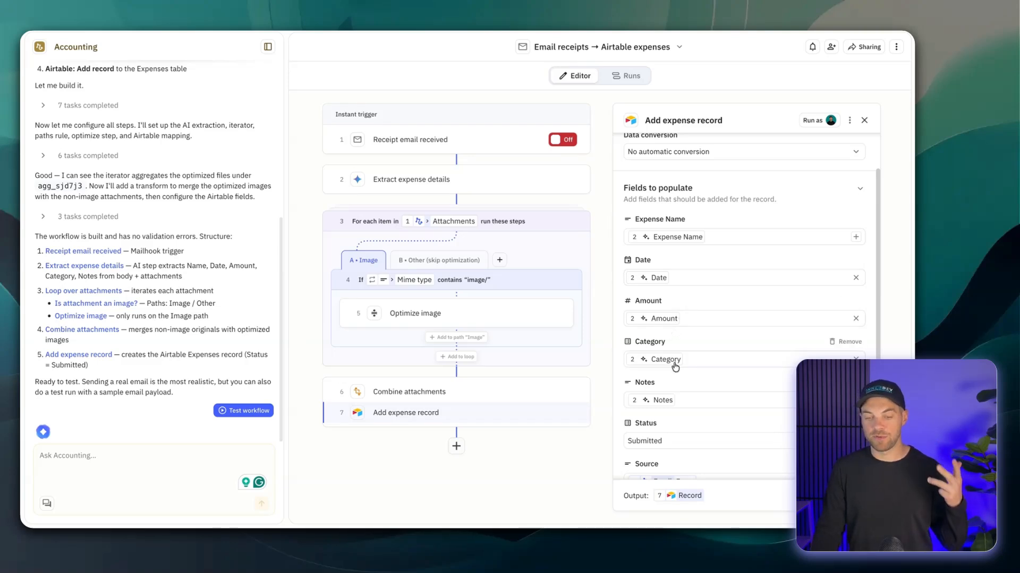
scroll(621, 345, "down", 2)
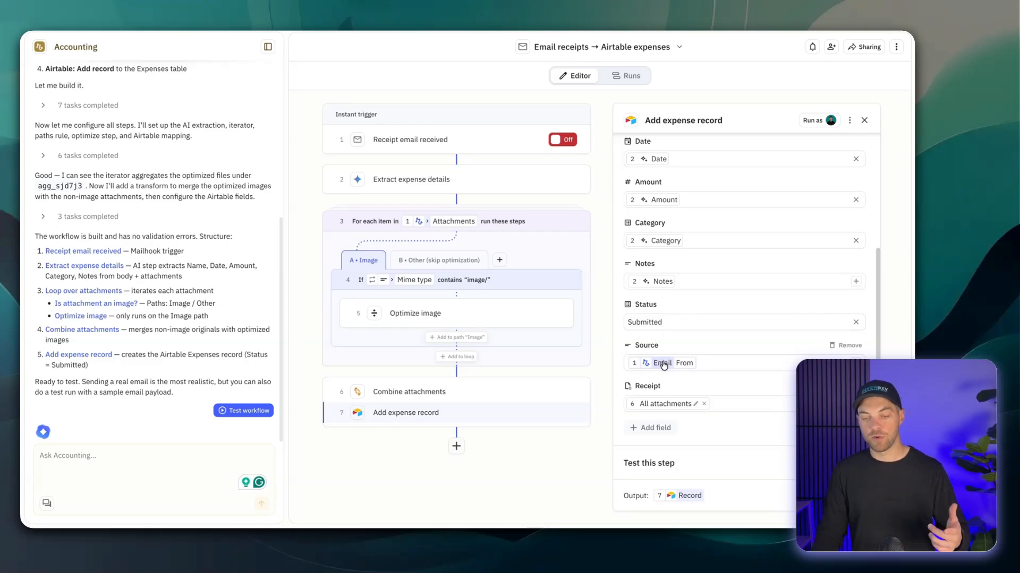
mouse_move(661, 365)
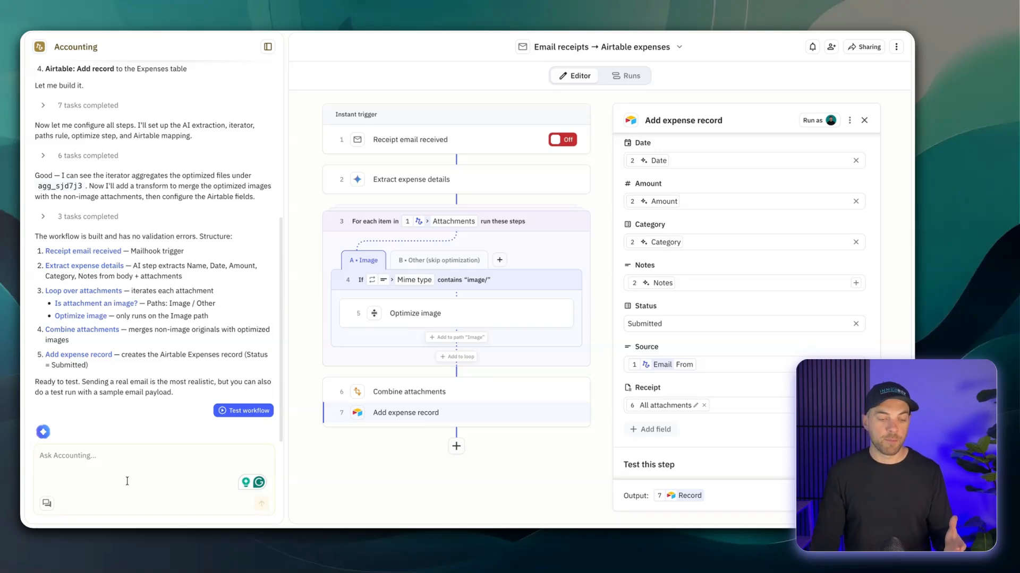
- Insert a Request approval over Email step between the attachment loop and Combine attachments, and choose its recipient
left_click(114, 470)
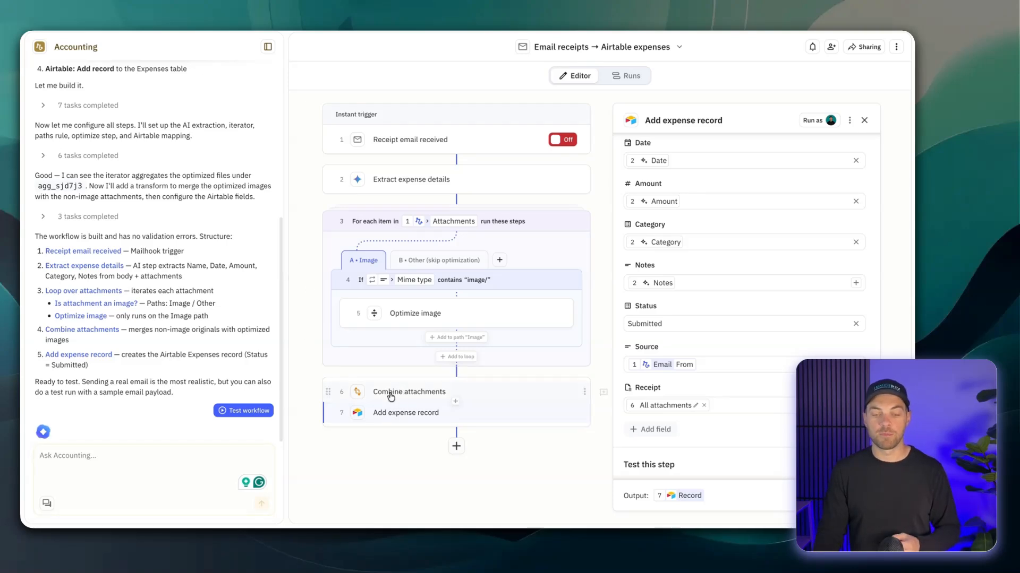
left_click(457, 372)
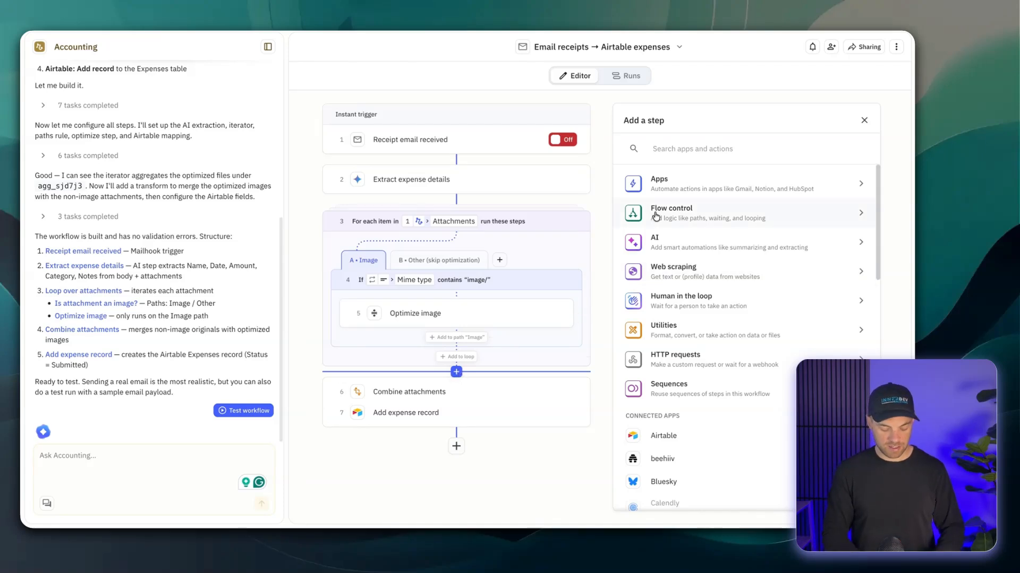
type("human")
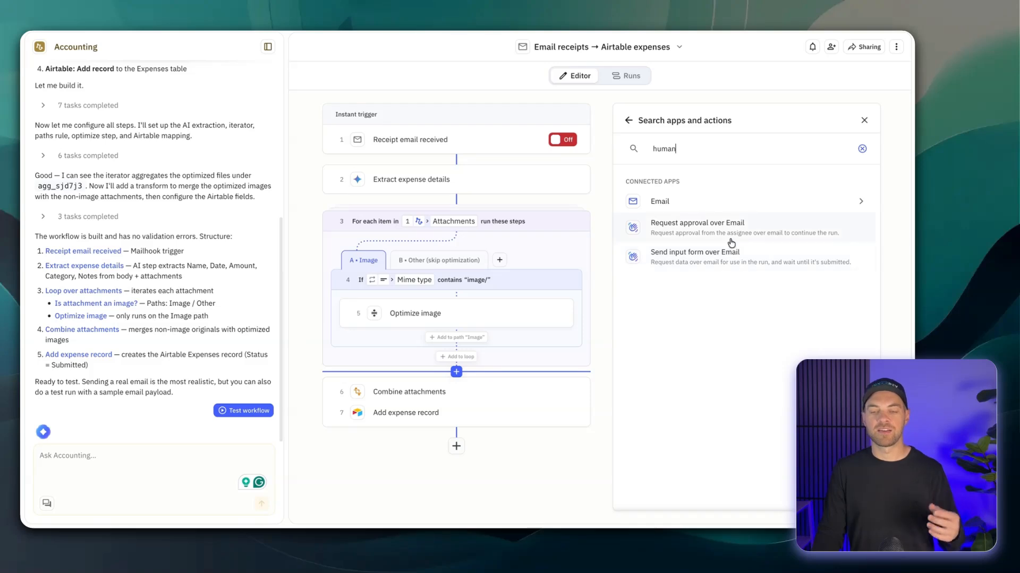
left_click(690, 234)
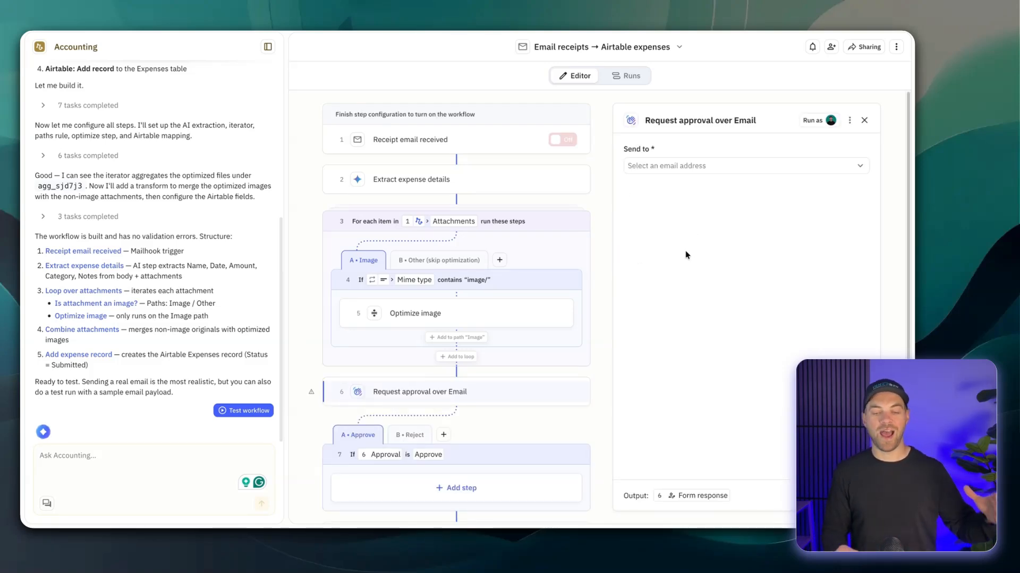
scroll(510, 294, "down", 2)
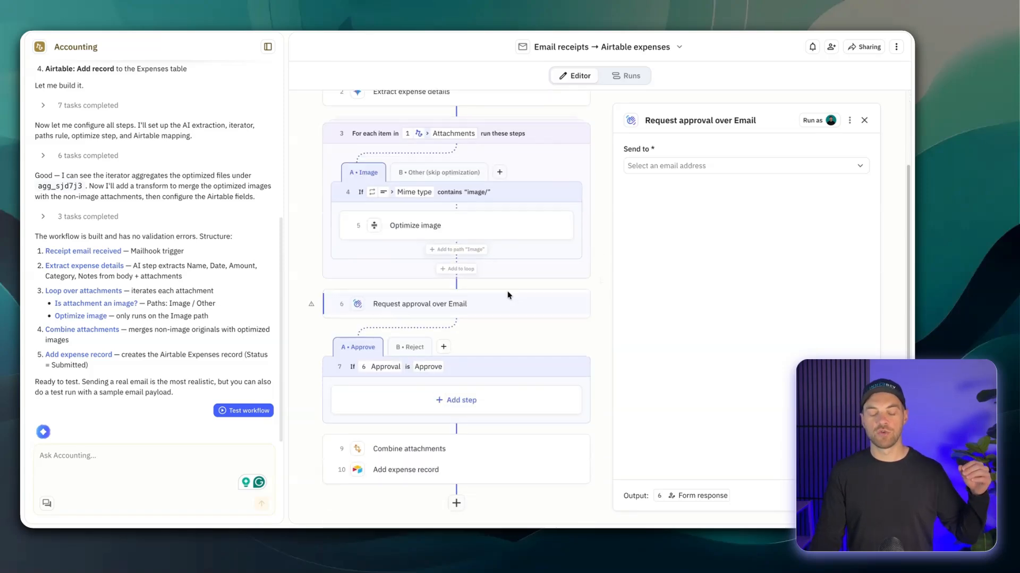
scroll(504, 295, "down", 1)
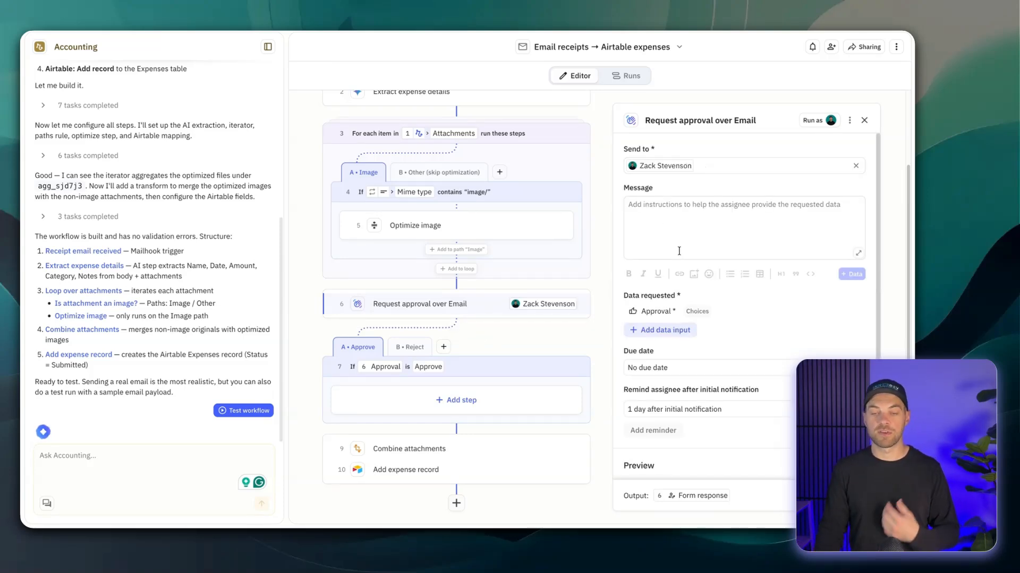
- Review the approval request's message, requested data, due date and reminder options, along with the Approve path
left_click(679, 250)
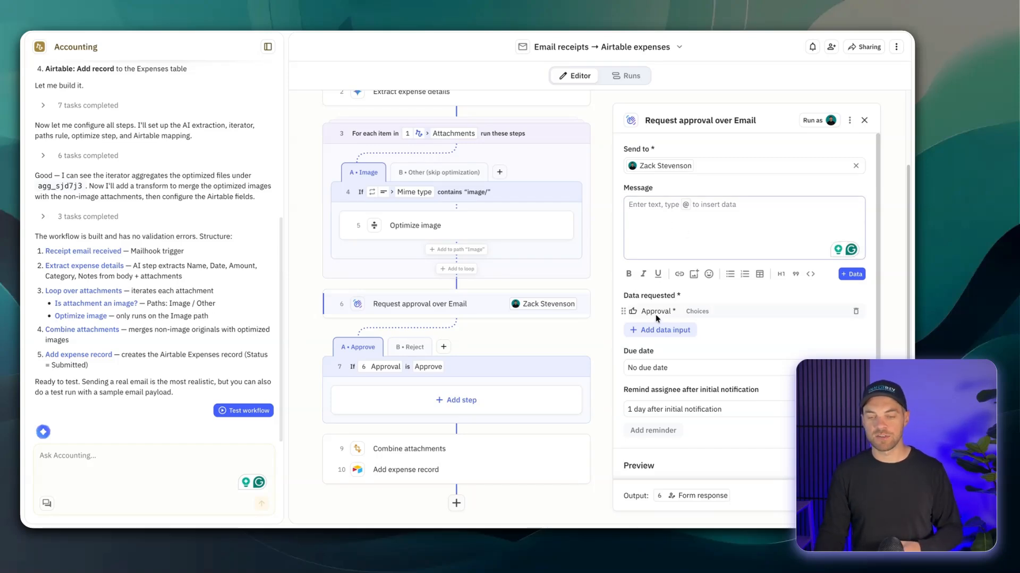
scroll(657, 317, "down", 1)
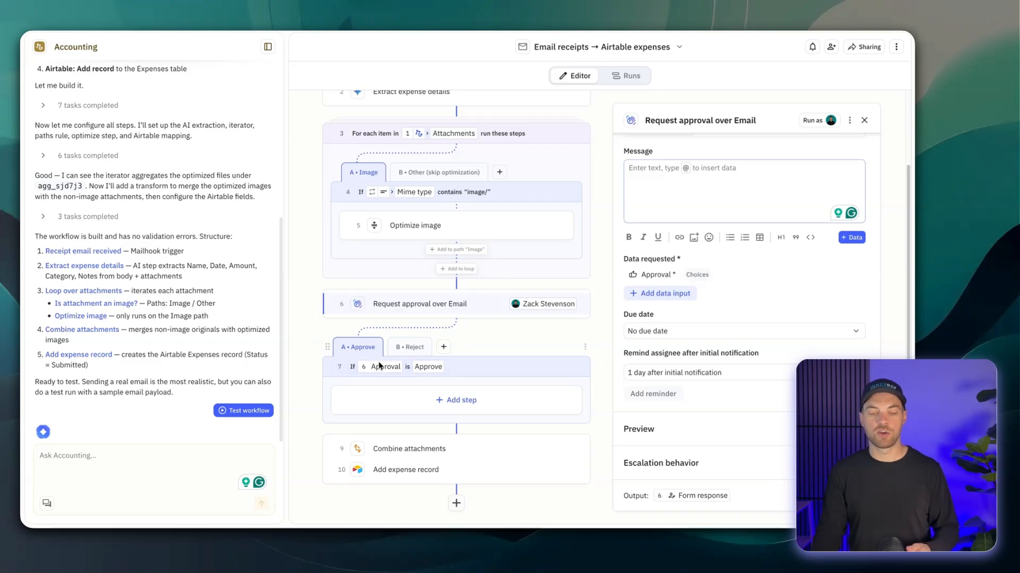
mouse_move(377, 365)
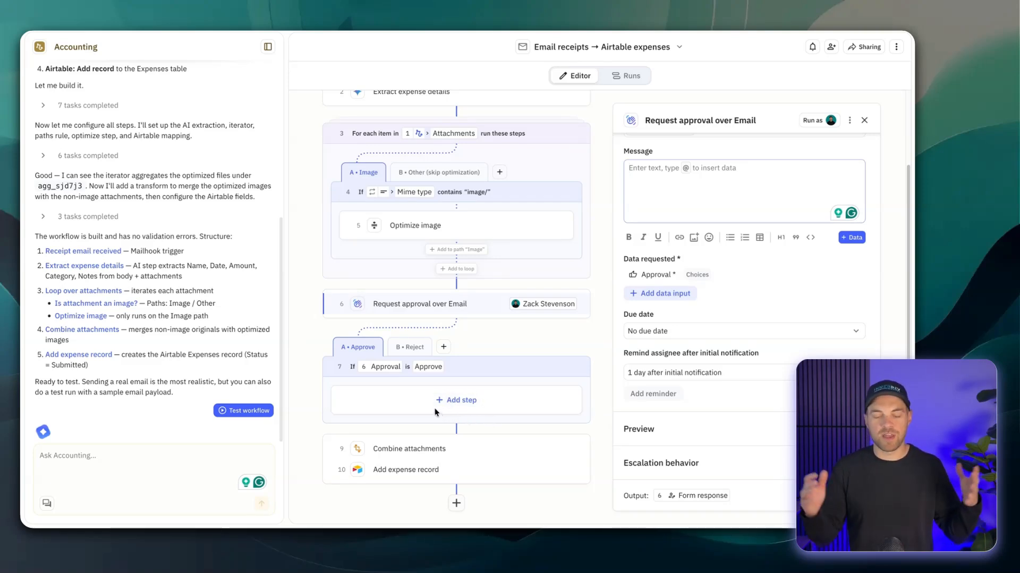
- Delete the Approve and Reject paths and the Request approval over Email step from the workflow
left_click(468, 345)
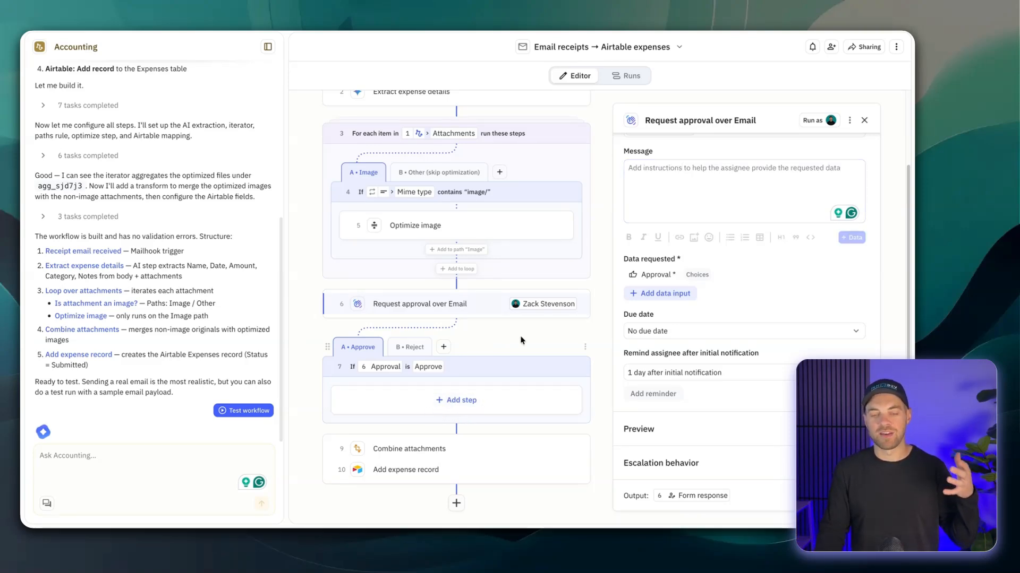
left_click(585, 348)
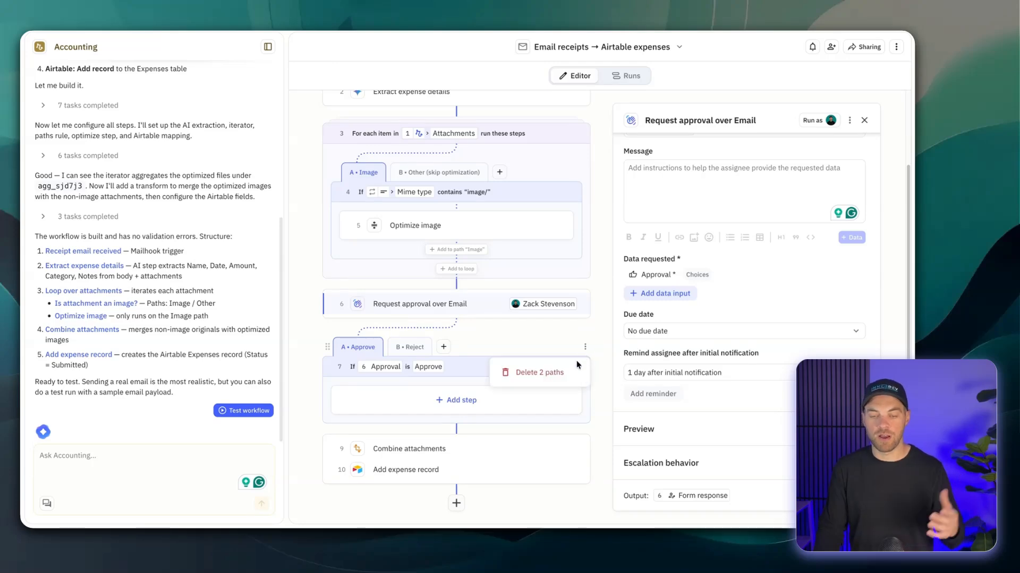
left_click(554, 372)
left_click(697, 307)
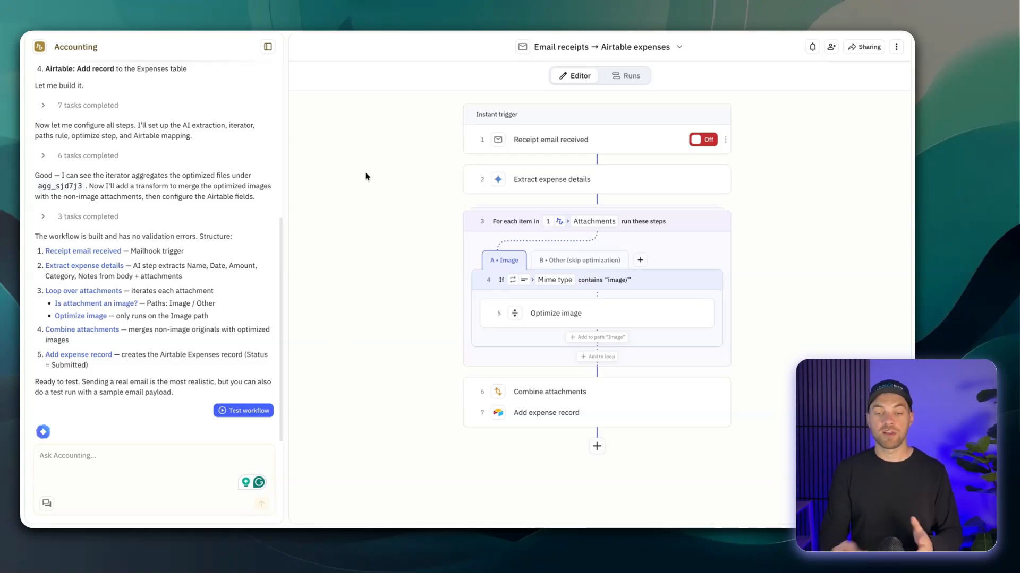
- Keep the Receipt email received trigger open to Any sender and turn the workflow on
left_click(546, 151)
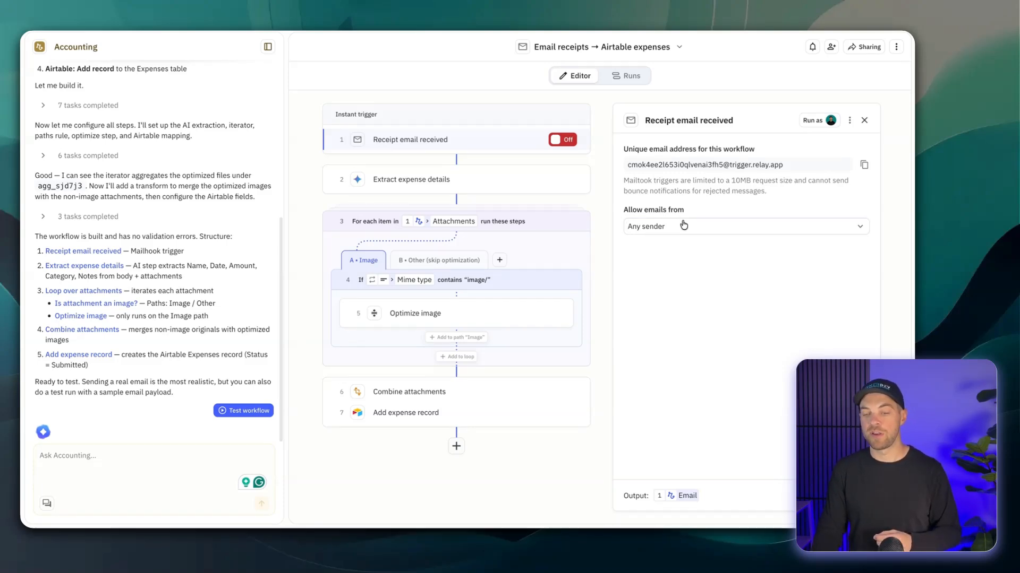
left_click(672, 236)
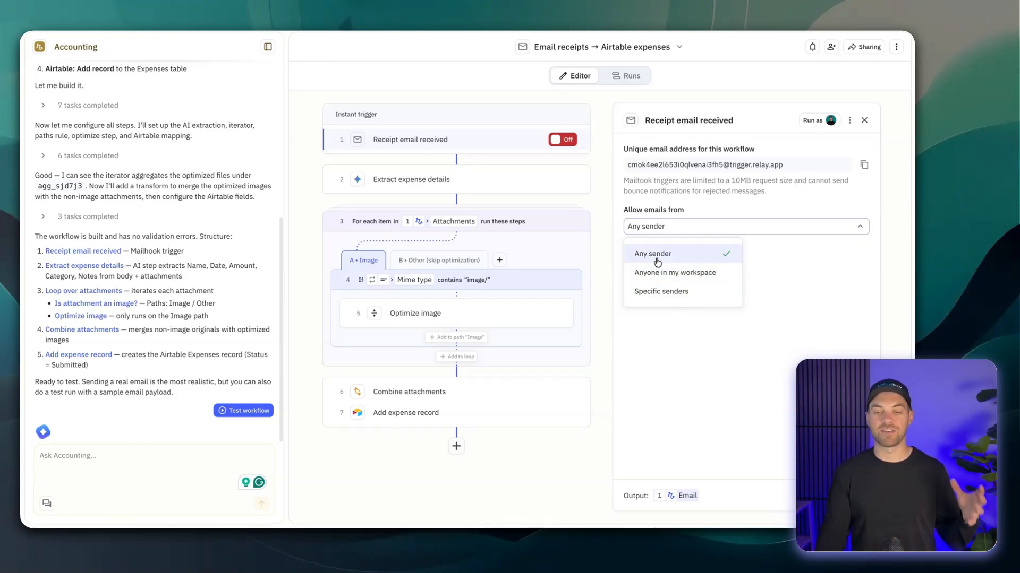
left_click(682, 259)
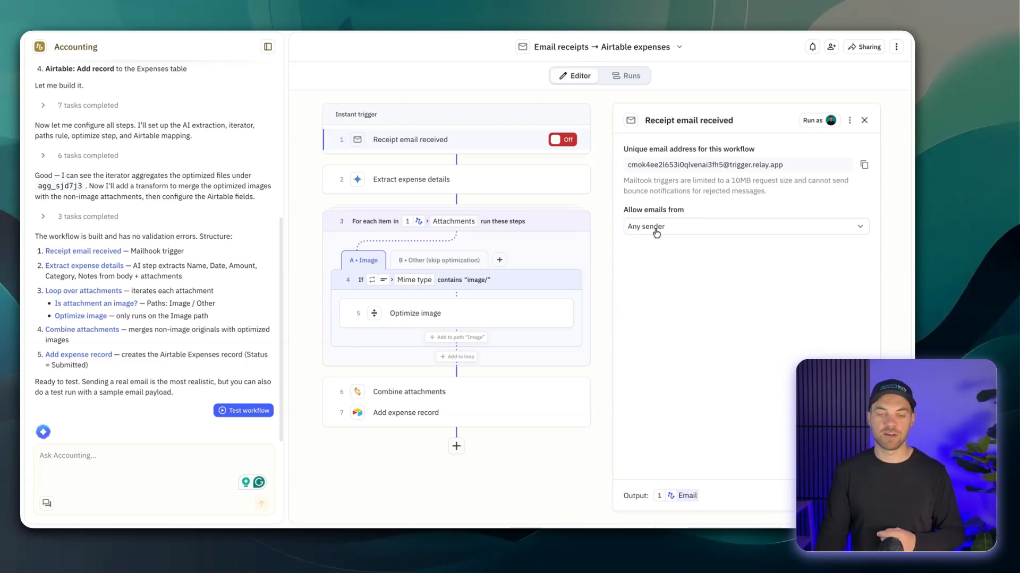
left_click(563, 141)
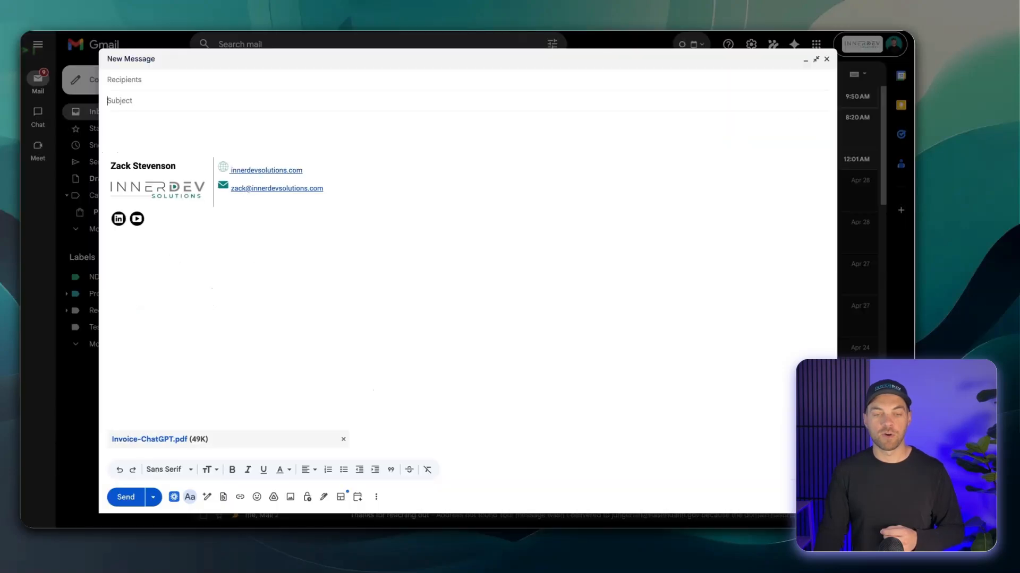
- In Gmail, address the message carrying Invoice-ChatGPT.pdf to the workflow's trigger address, set the subject to Receipt and adjust its signature
left_click(134, 78)
key("ctrl+v")
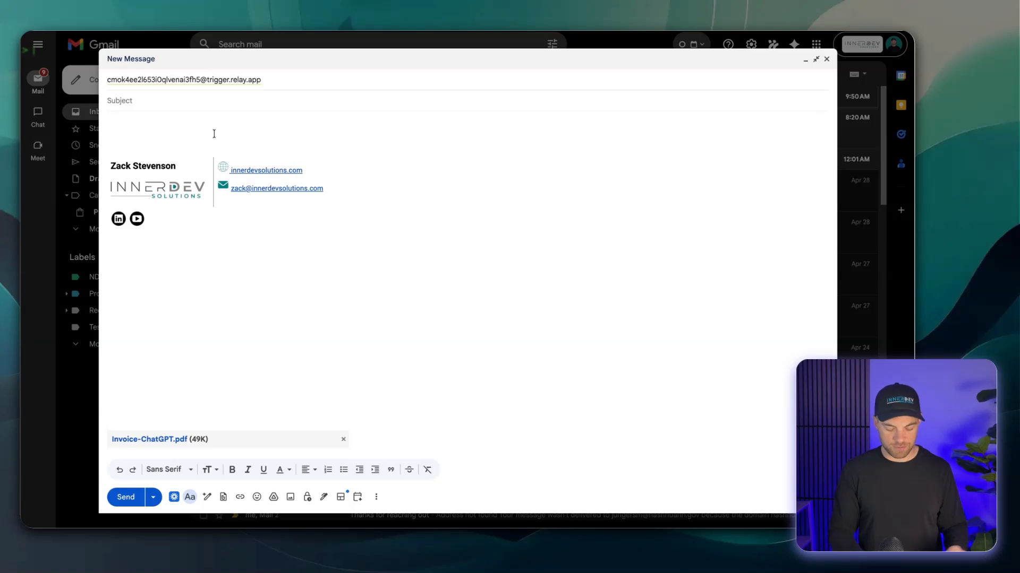
type("Receipt")
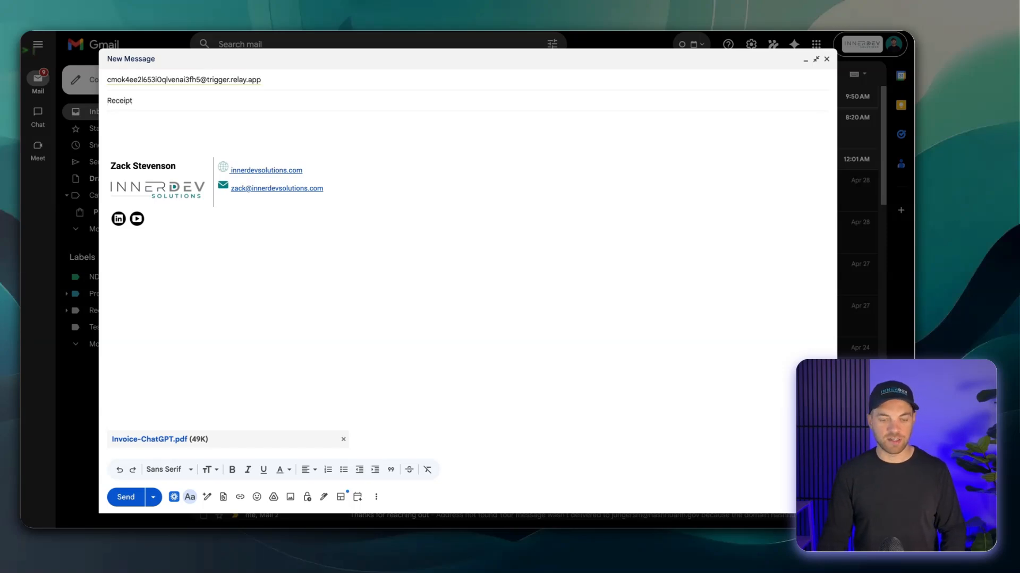
left_click(193, 131)
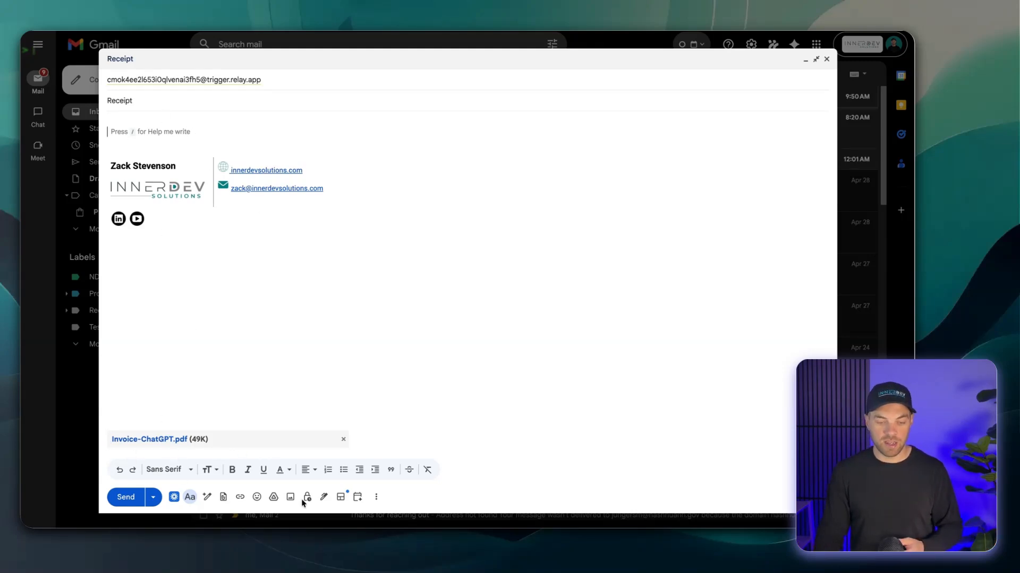
left_click(324, 497)
left_click(355, 395)
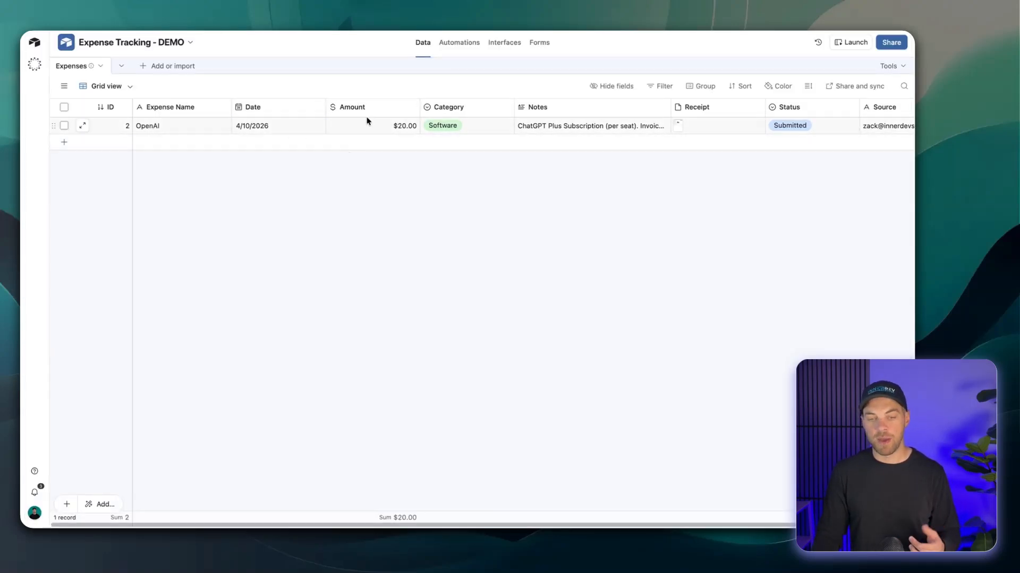
- In Airtable, examine the new OpenAI expense record's fields and preview the invoice PDF attached under Receipt
scroll(518, 109, "right", 5)
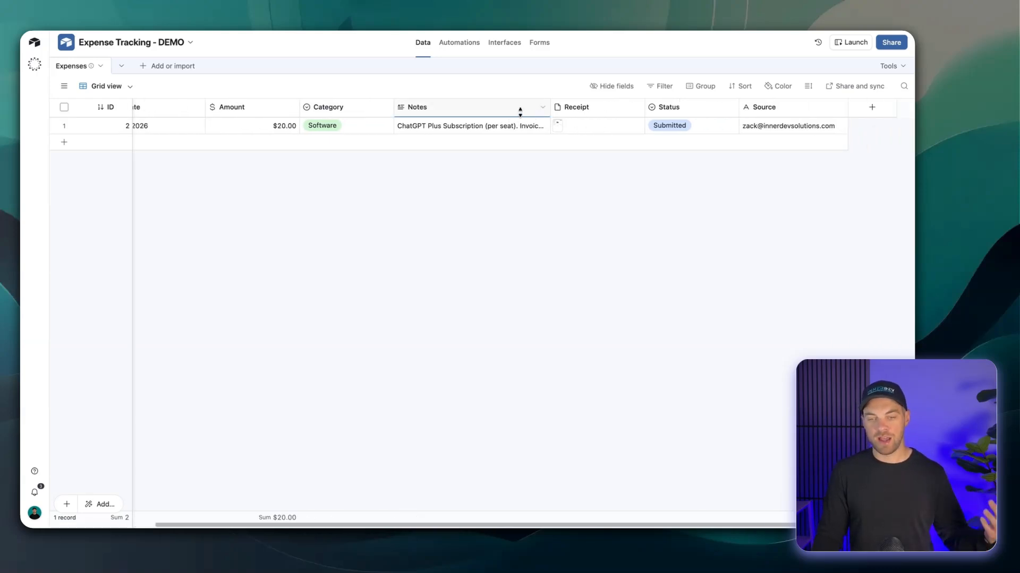
left_click(552, 129)
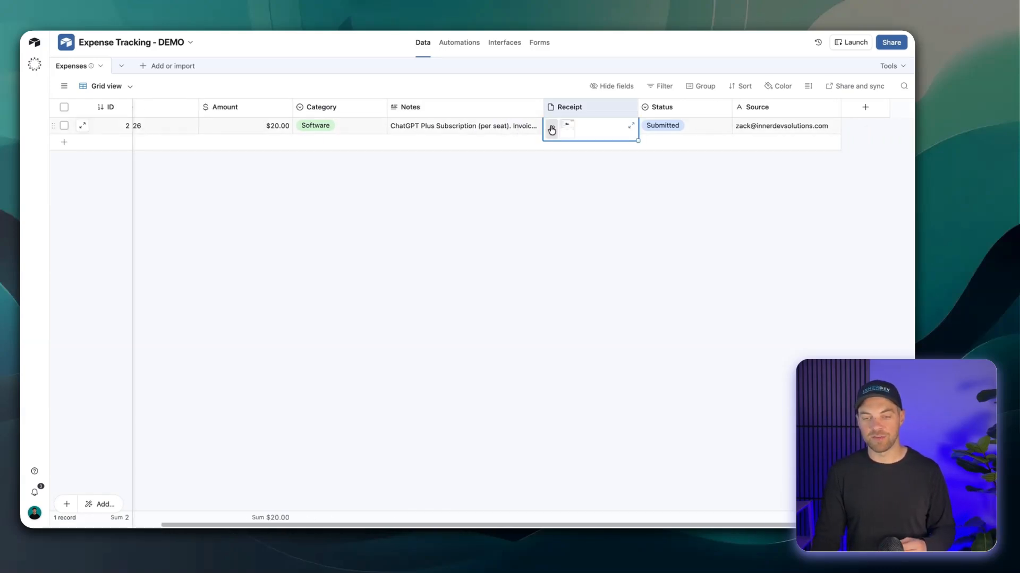
left_click(552, 128)
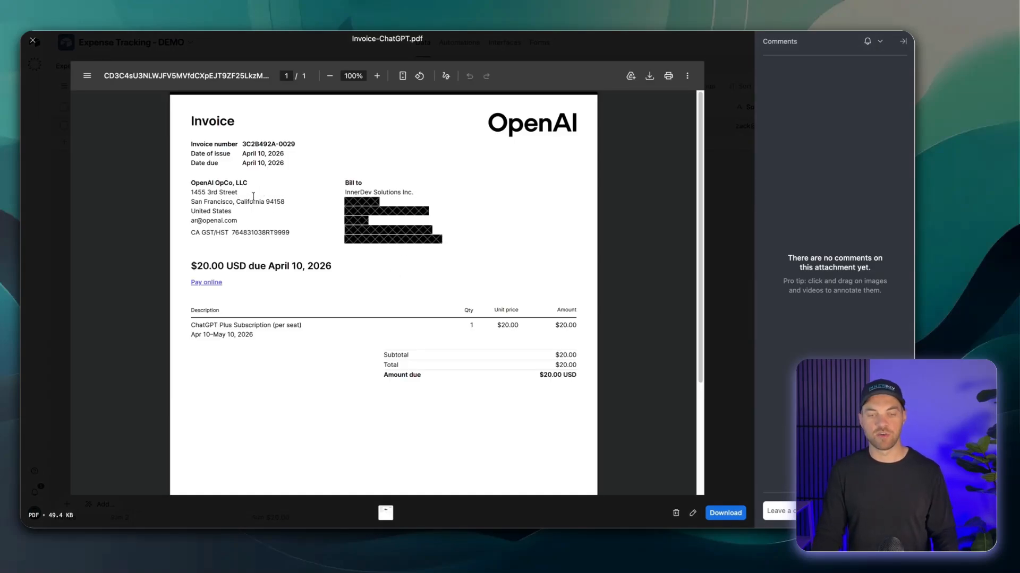
key("Escape")
left_click(642, 239)
scroll(619, 229, "left", 3)
scroll(617, 225, "right", 3)
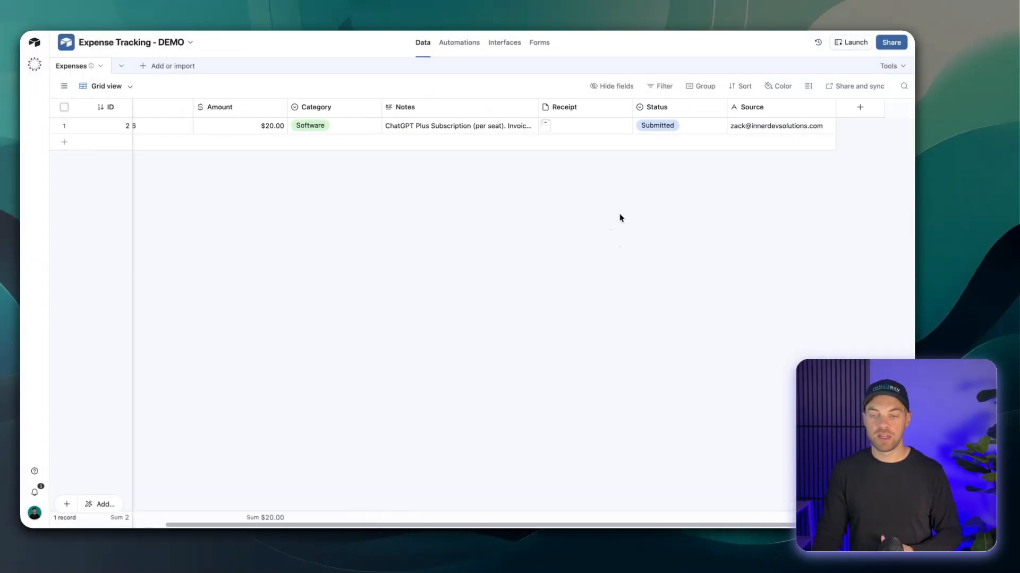